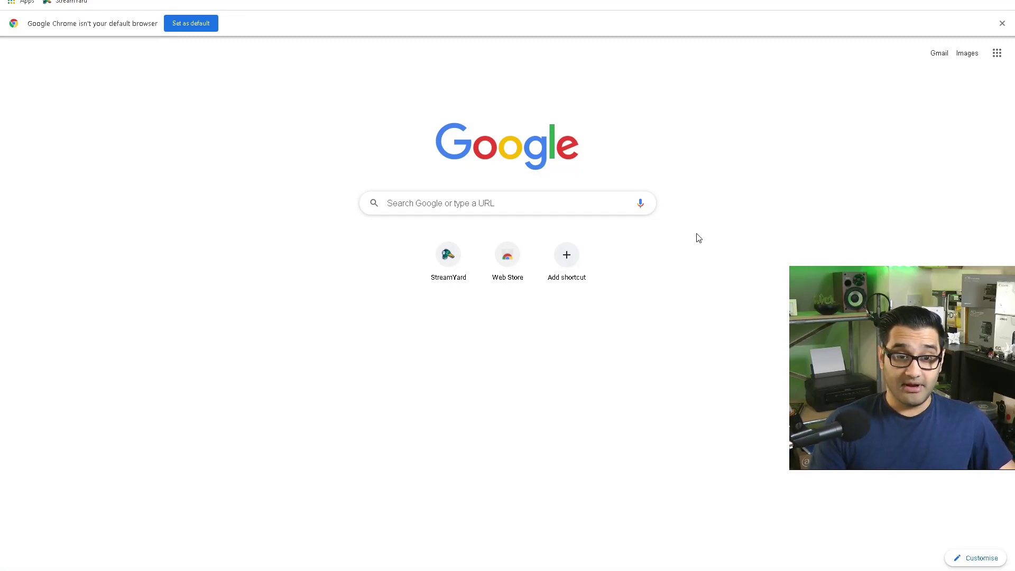
# Search Google for 'obs ninja' and open the OBS.Ninja website from the results.
pyautogui.click(600, 199)
pyautogui.write('ob')
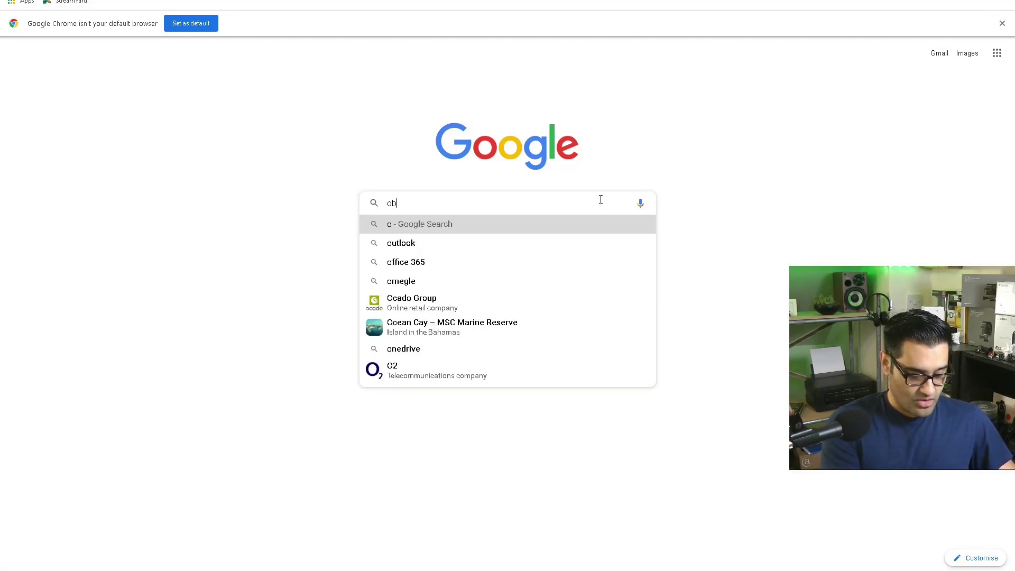
pyautogui.write('s ninja')
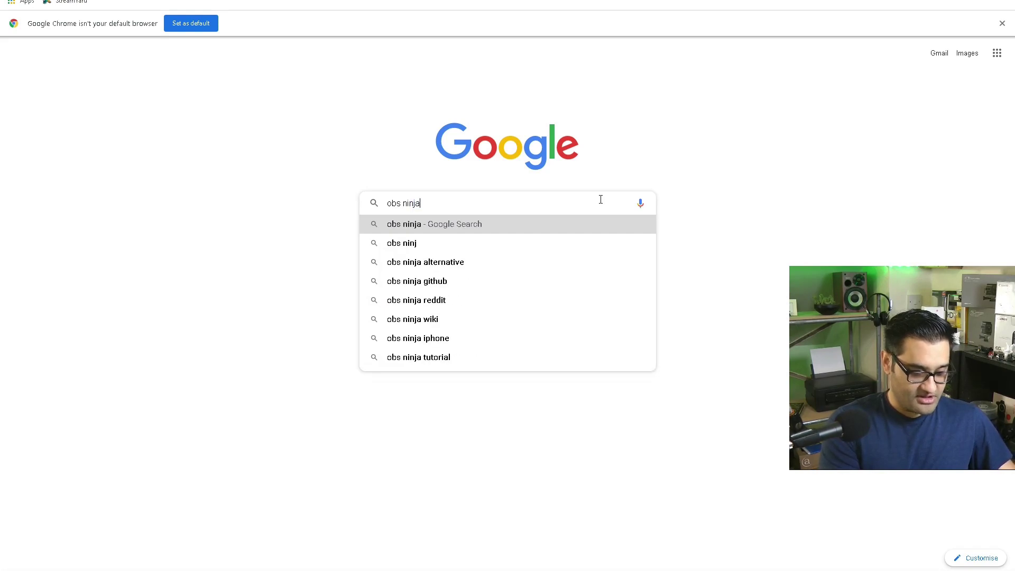
pyautogui.press('Return')
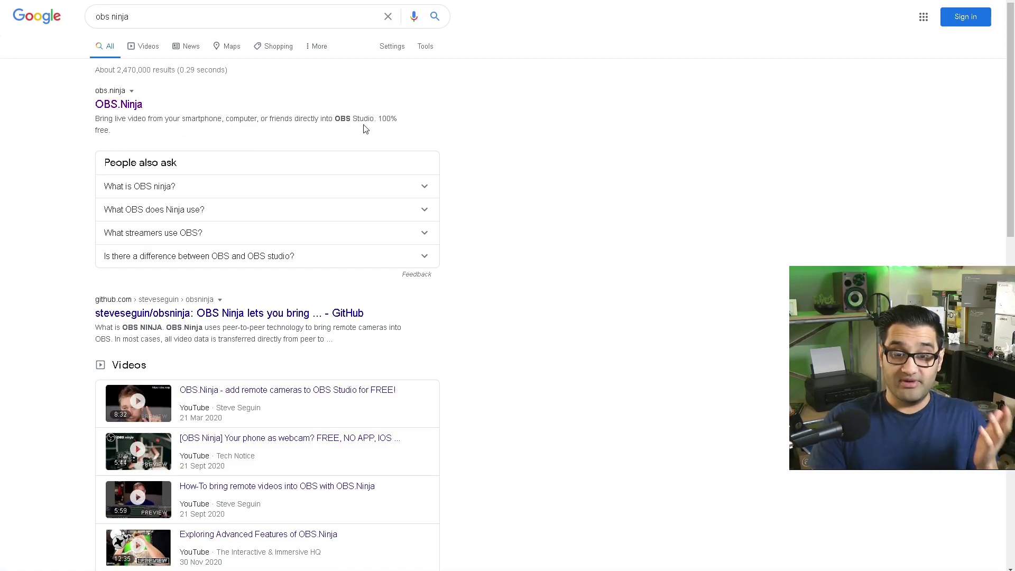
pyautogui.click(118, 104)
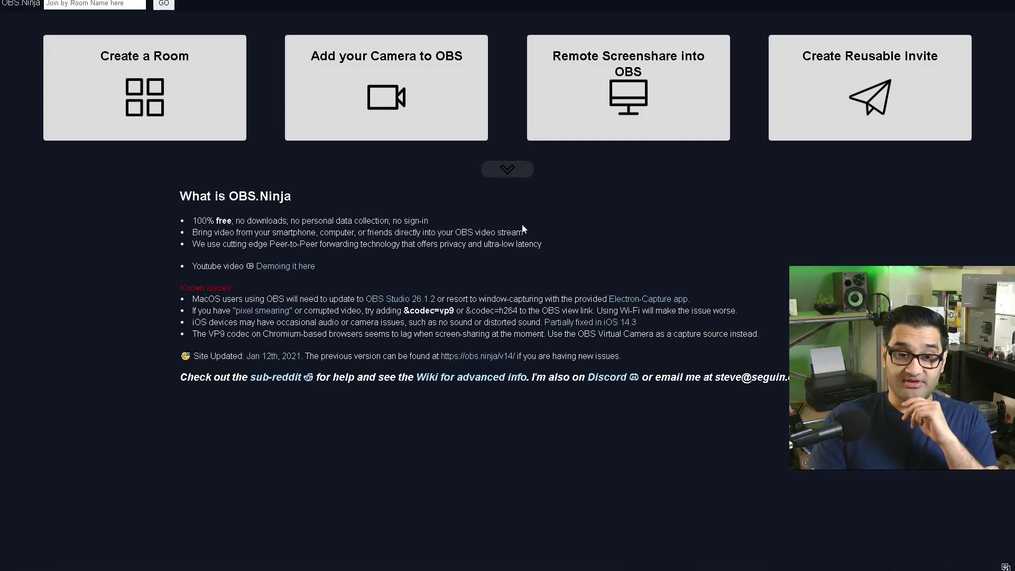
# Create a room named 'Live chat' with no password and copy its guest invite link.
pyautogui.click(143, 83)
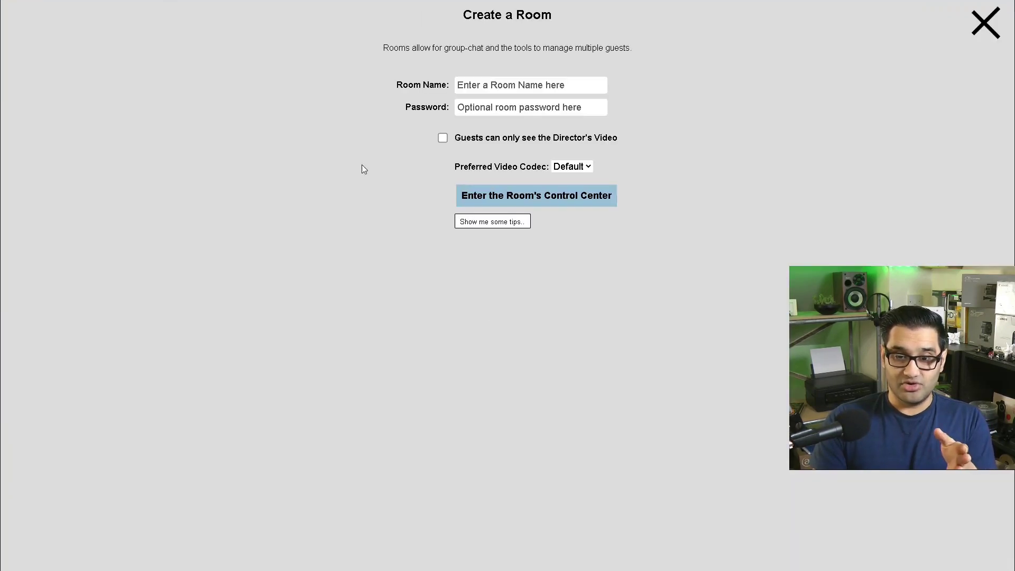
pyautogui.click(500, 85)
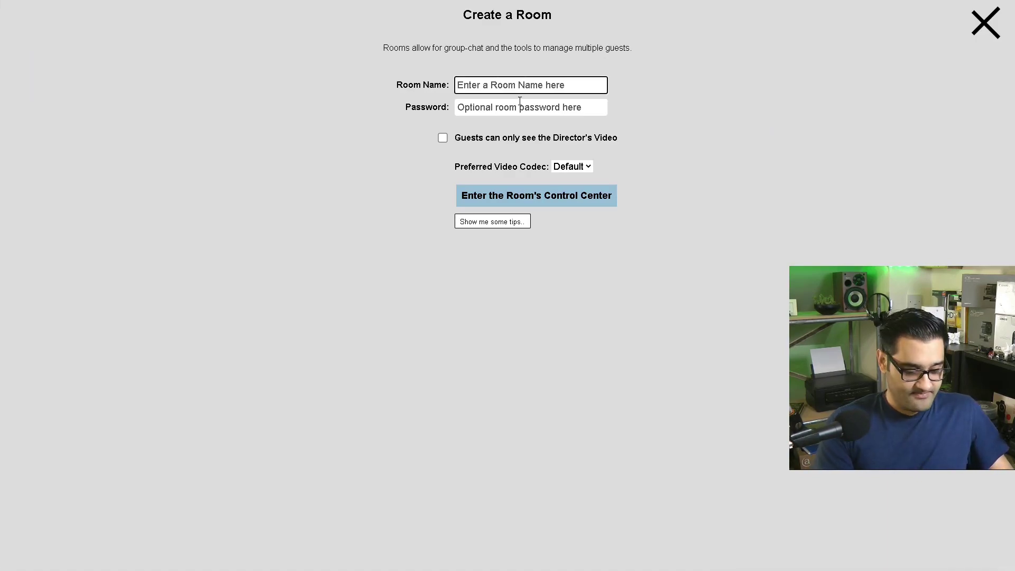
pyautogui.write('Live ch')
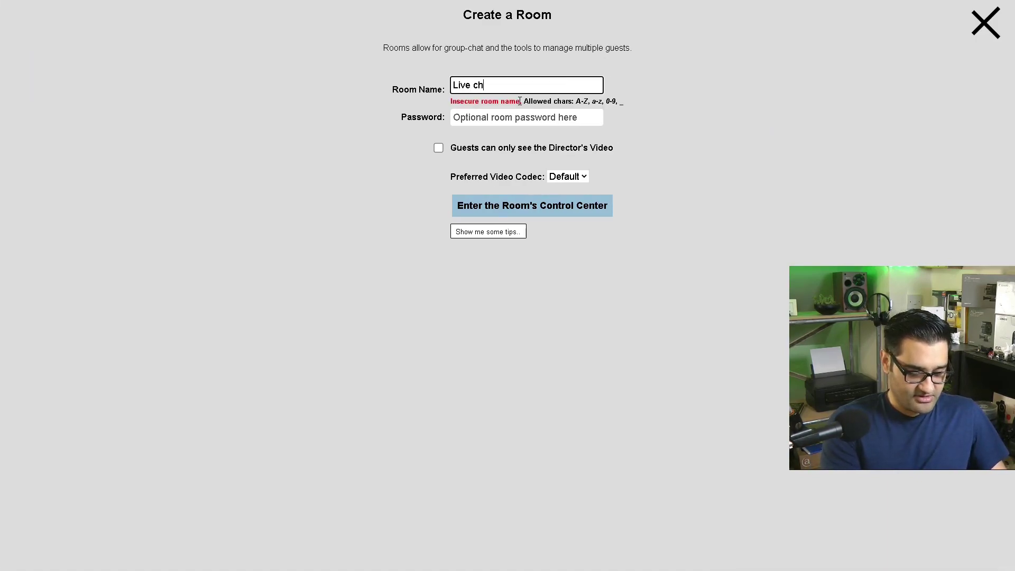
pyautogui.click(552, 119)
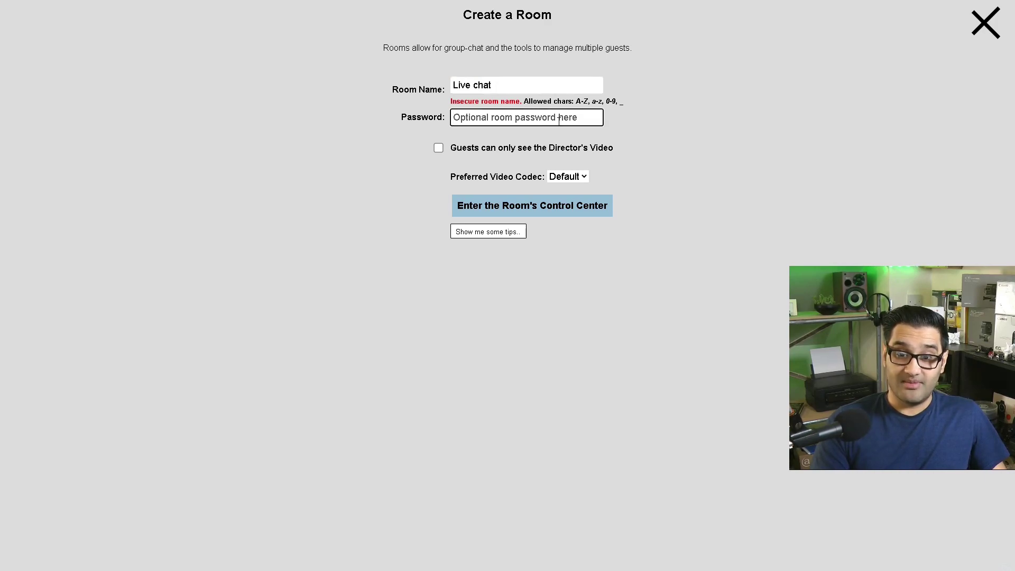
pyautogui.press('Return')
pyautogui.click(105, 101)
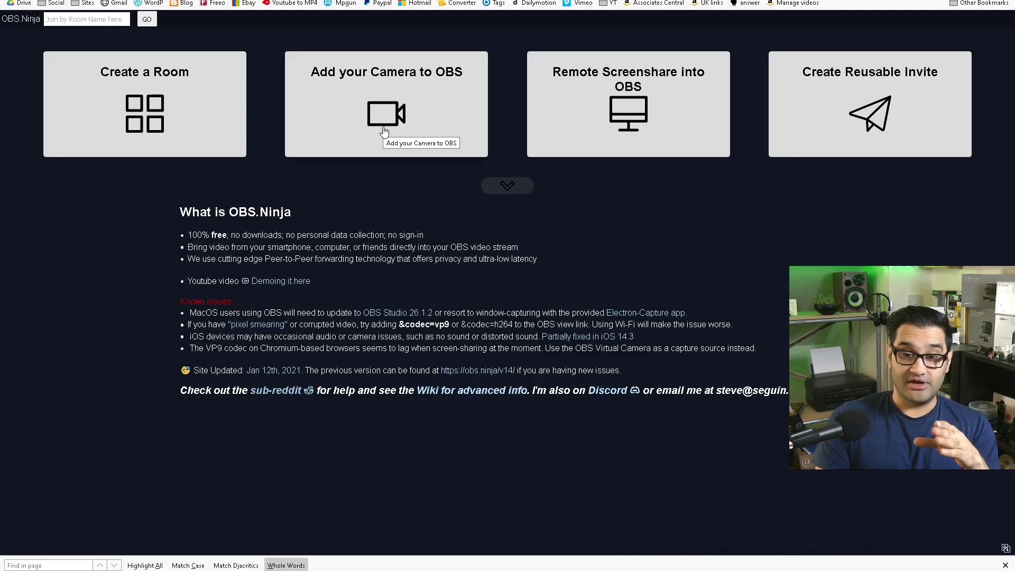
# Add your camera, allowing remembered camera and mic access, and pick the working USB camera.
pyautogui.click(385, 117)
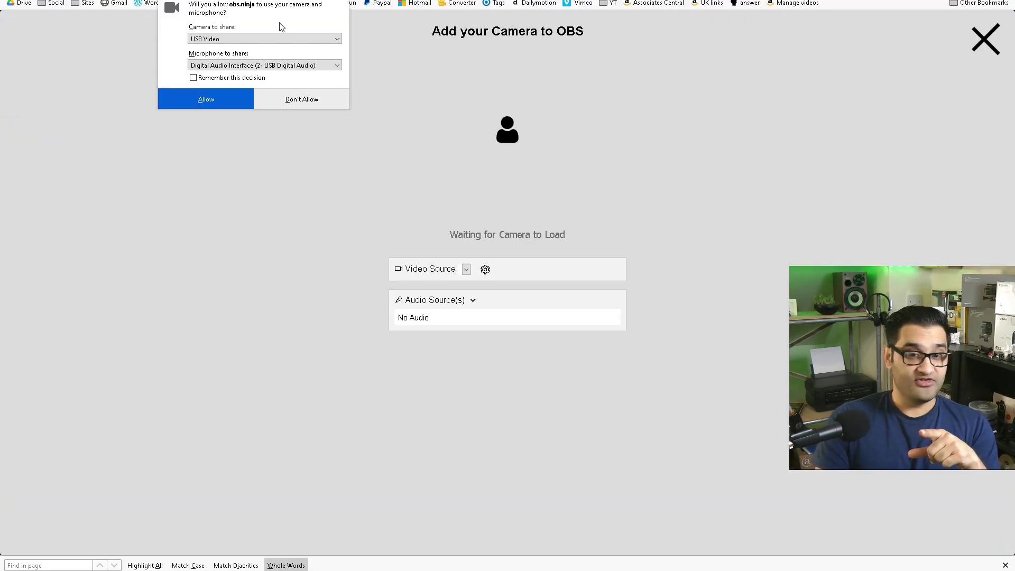
pyautogui.click(235, 39)
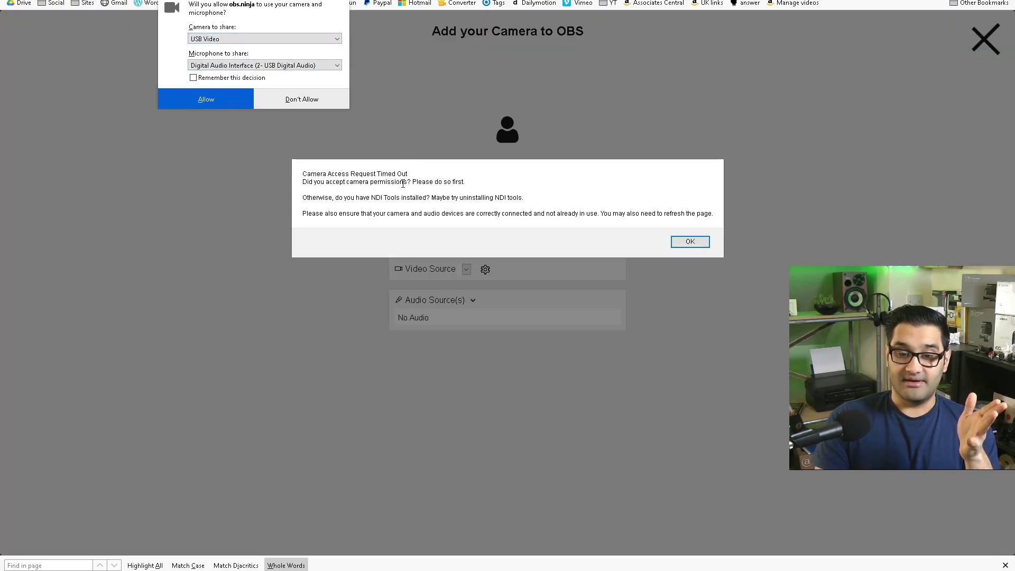
pyautogui.click(691, 242)
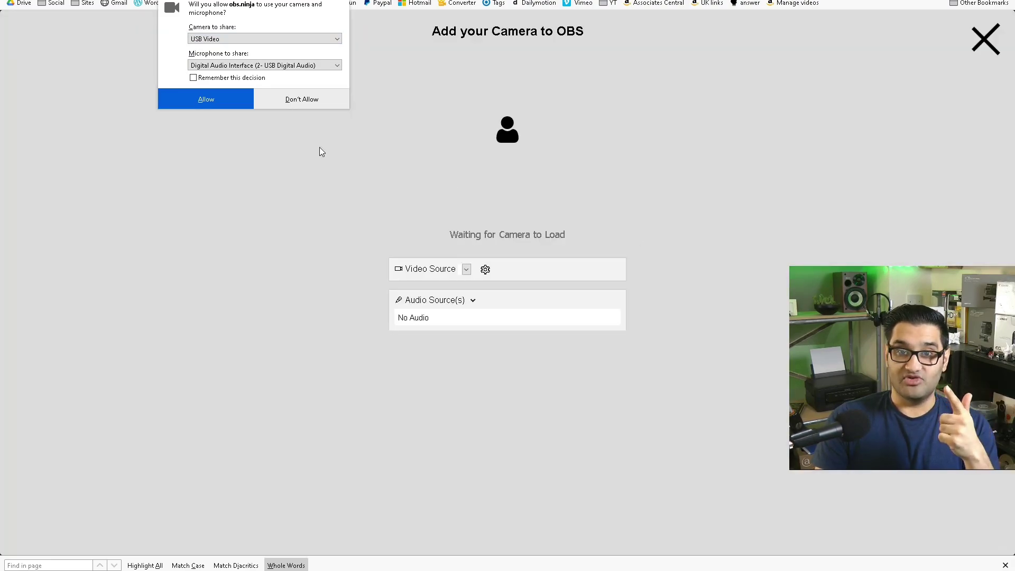
pyautogui.click(193, 77)
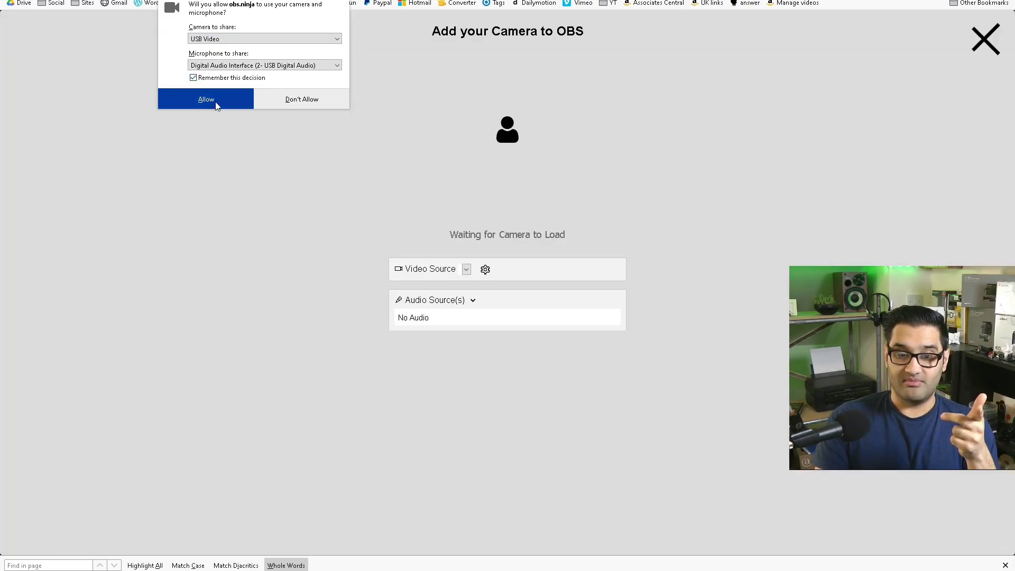
pyautogui.click(215, 100)
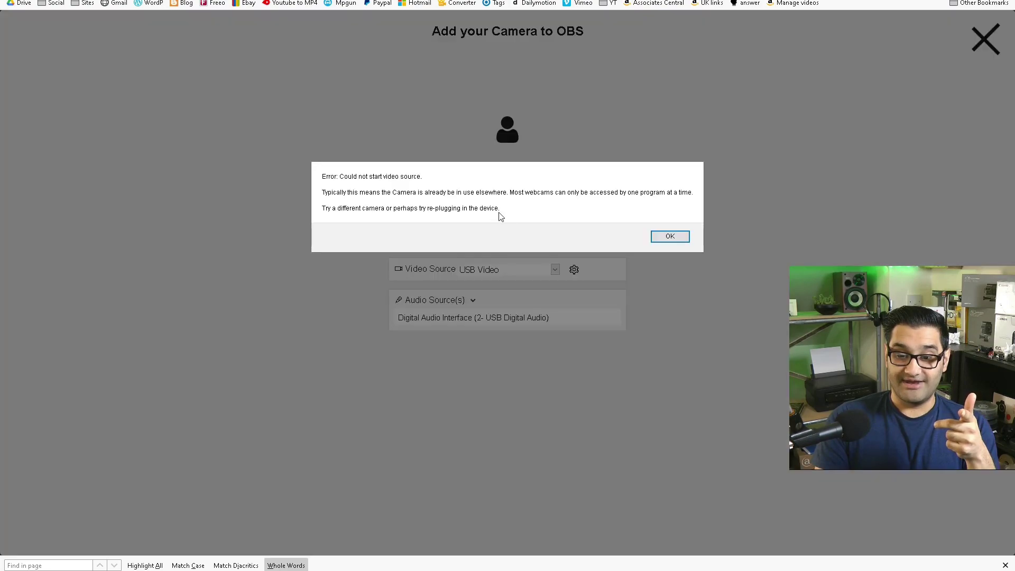
pyautogui.click(672, 237)
pyautogui.click(555, 269)
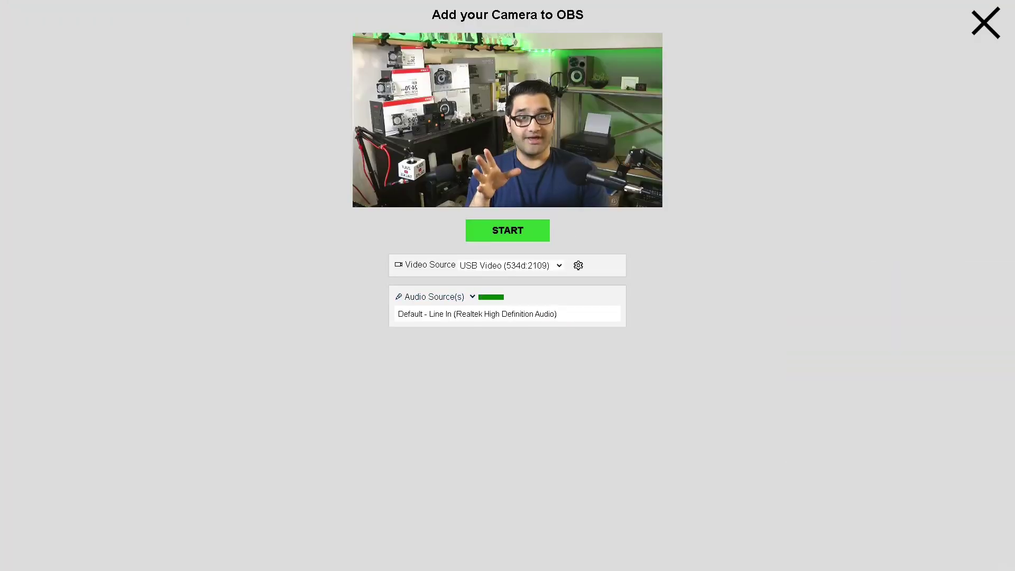
# Switch the video source to EOS Webcam Utility Beta and copy the presenter's obs.ninja view link.
pyautogui.click(544, 270)
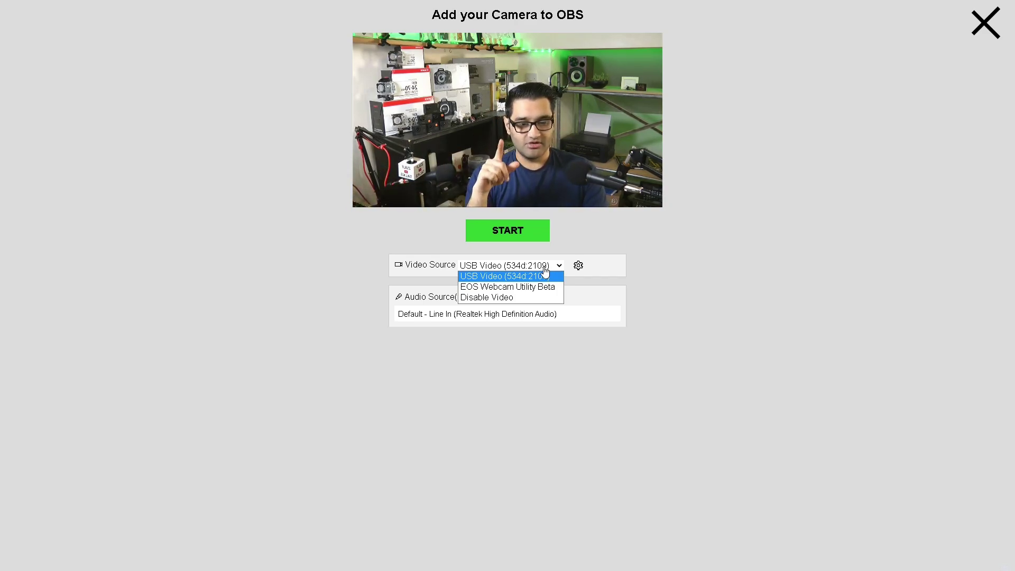
pyautogui.click(728, 268)
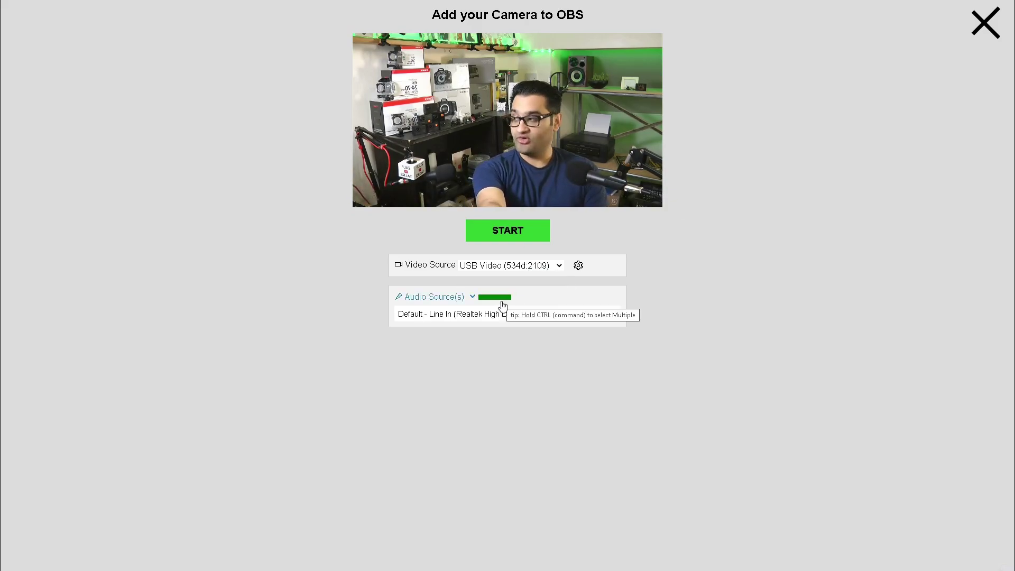
pyautogui.click(578, 264)
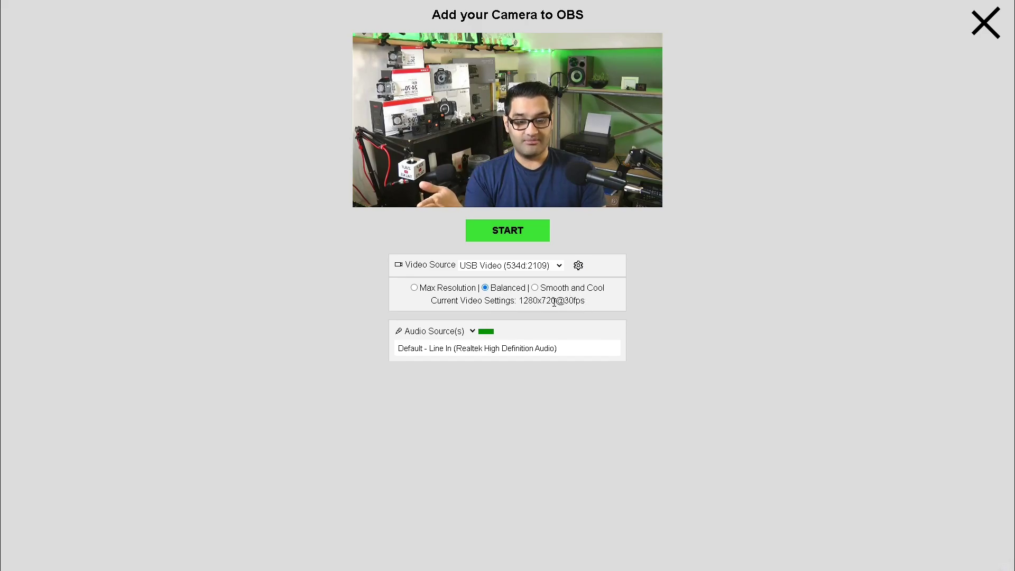
pyautogui.click(524, 265)
pyautogui.click(511, 291)
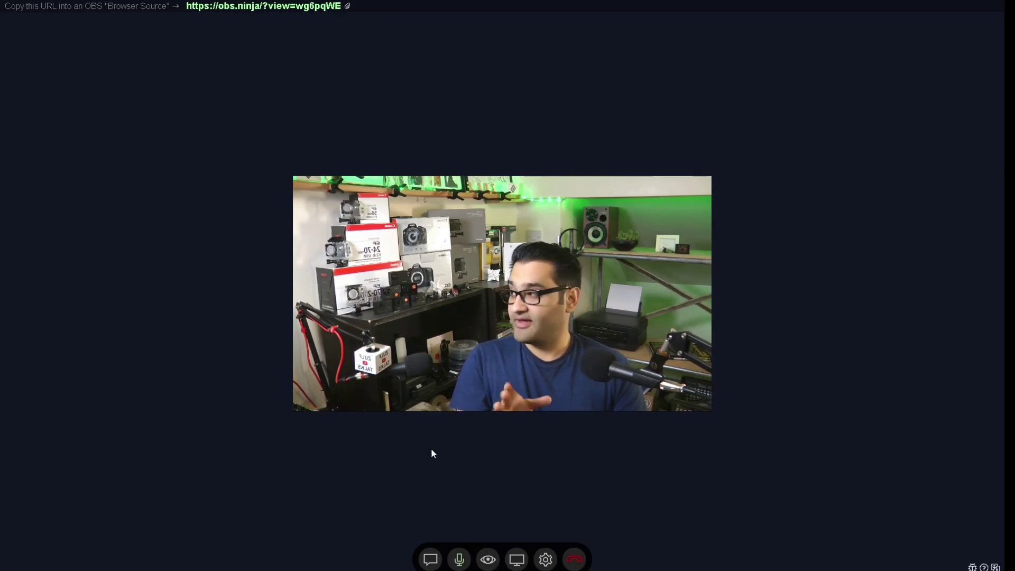
pyautogui.click(300, 6)
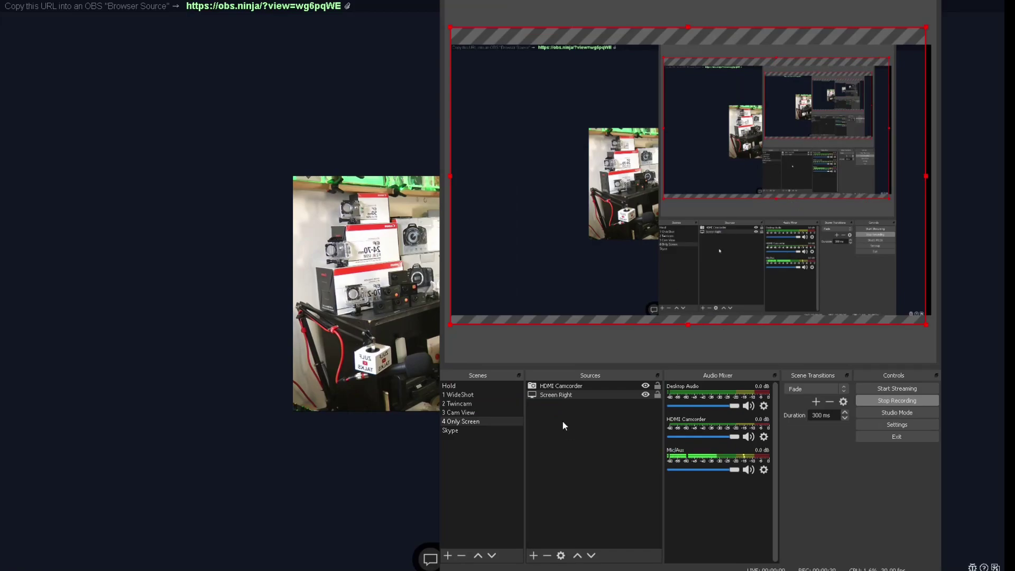
# Add a new Browser source named 'Chrome Browser'.
pyautogui.click(548, 429)
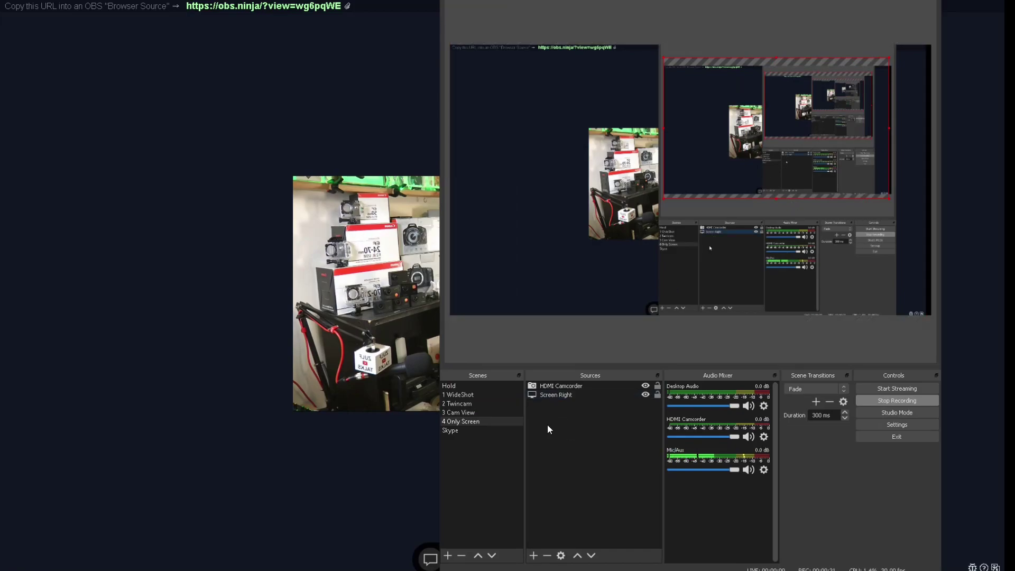
pyautogui.click(533, 555)
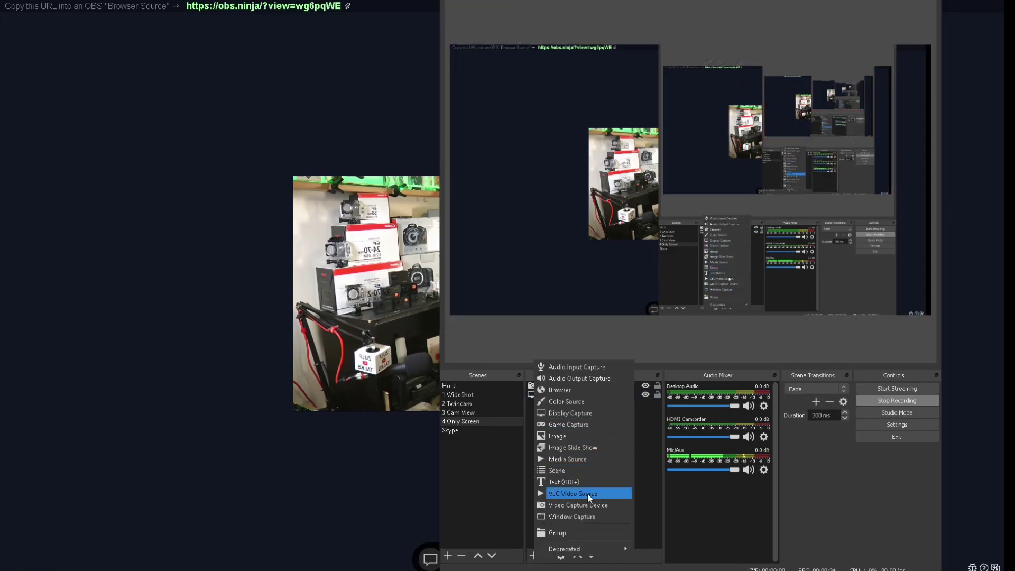
pyautogui.click(585, 390)
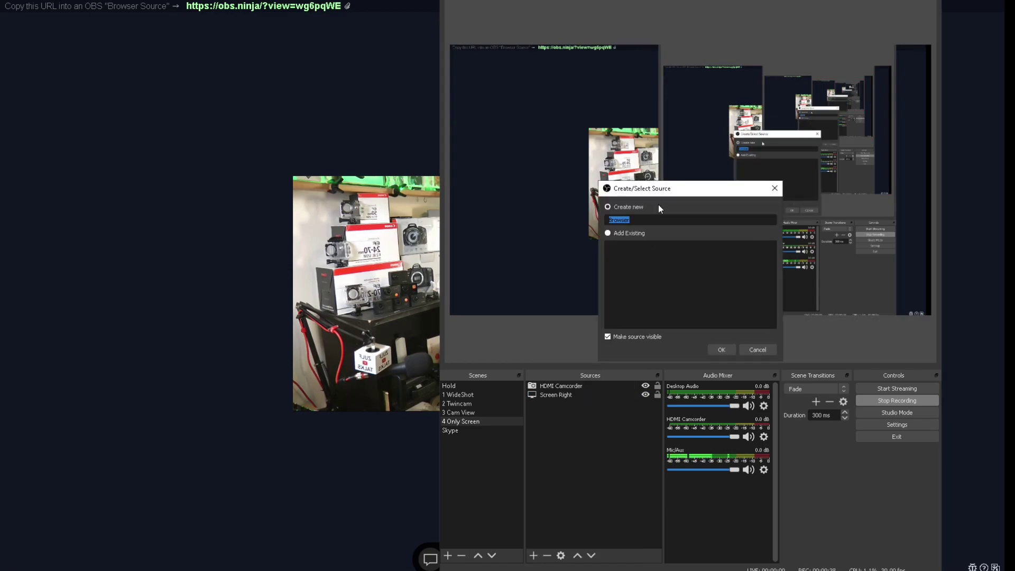
pyautogui.write('Chrome Browser')
pyautogui.click(720, 349)
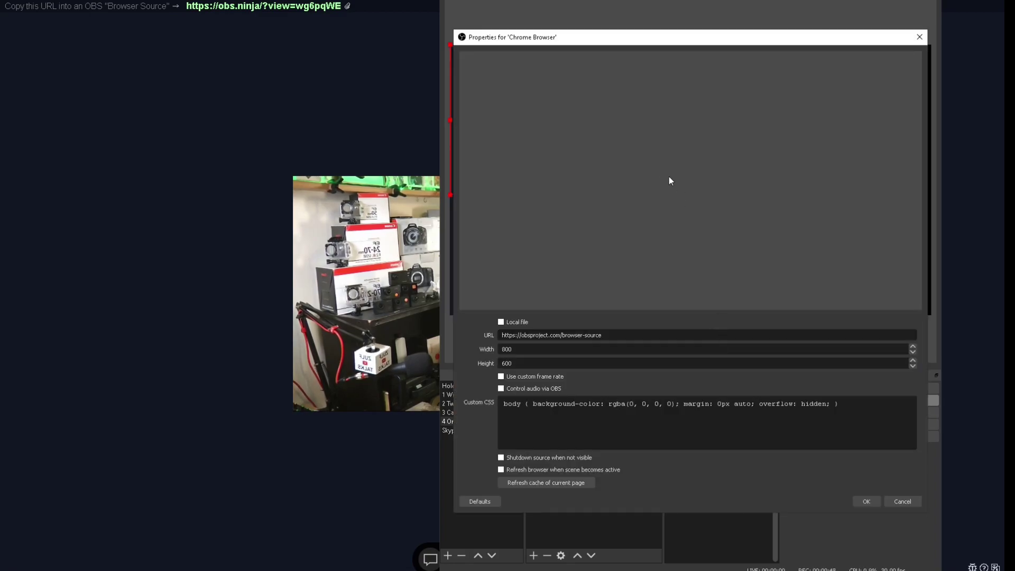
# Paste the OBS.Ninja view link as its URL, size it 1920 by 1080, and save.
pyautogui.moveTo(565, 326); pyautogui.dragTo(451, 318)
pyautogui.write('https://obs.ninja/?view=wg6pqWE')
pyautogui.write('1080')
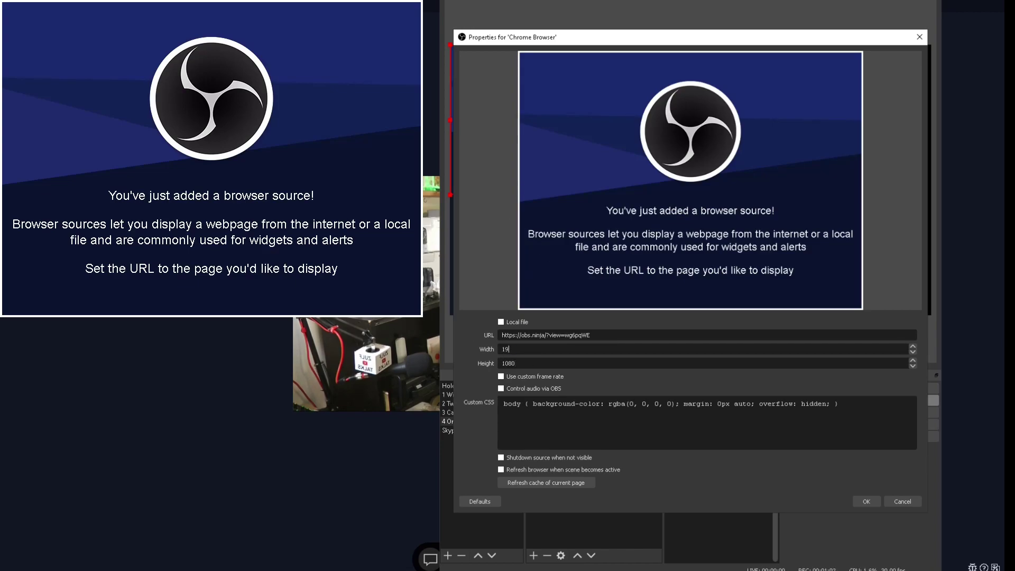
pyautogui.click(858, 503)
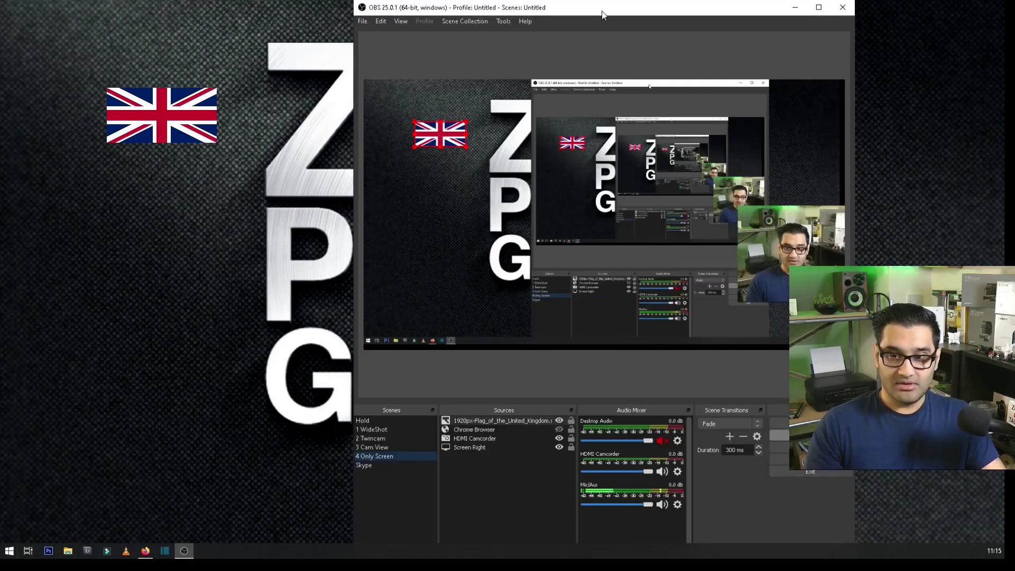
# Maximize OBS and add another Browser source named 'America Friend'.
pyautogui.doubleClick(601, 11)
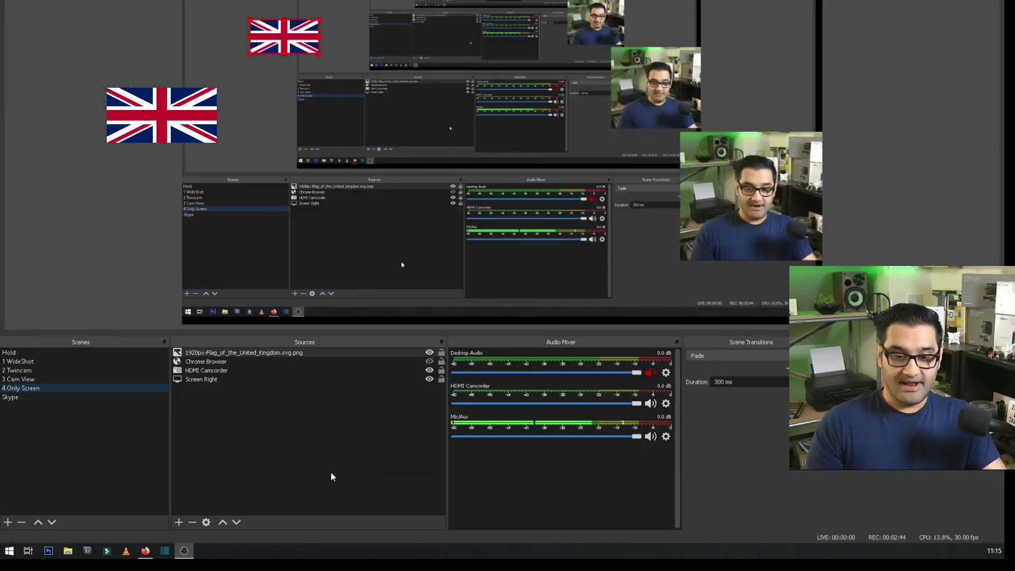
pyautogui.click(250, 438)
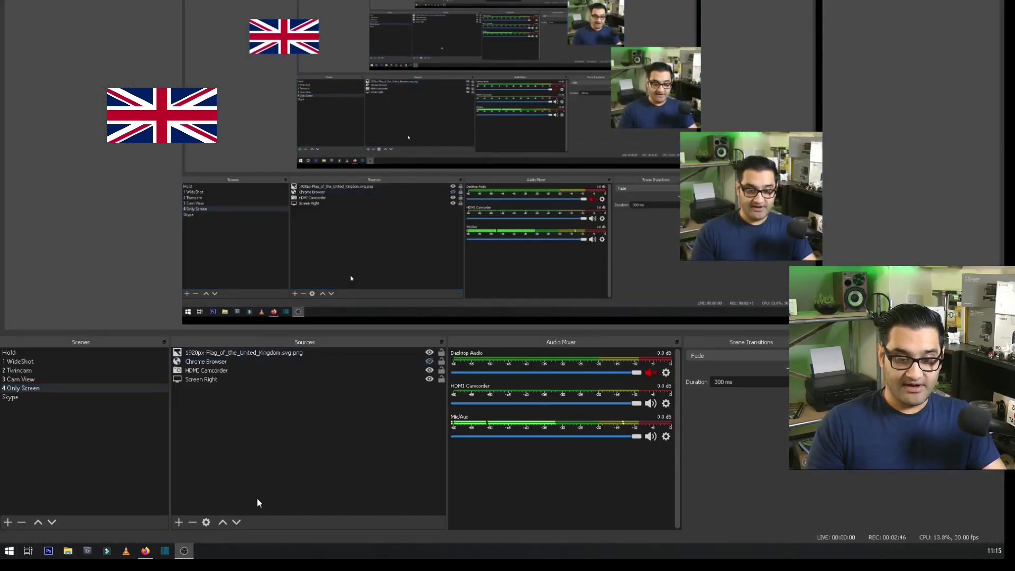
pyautogui.click(179, 522)
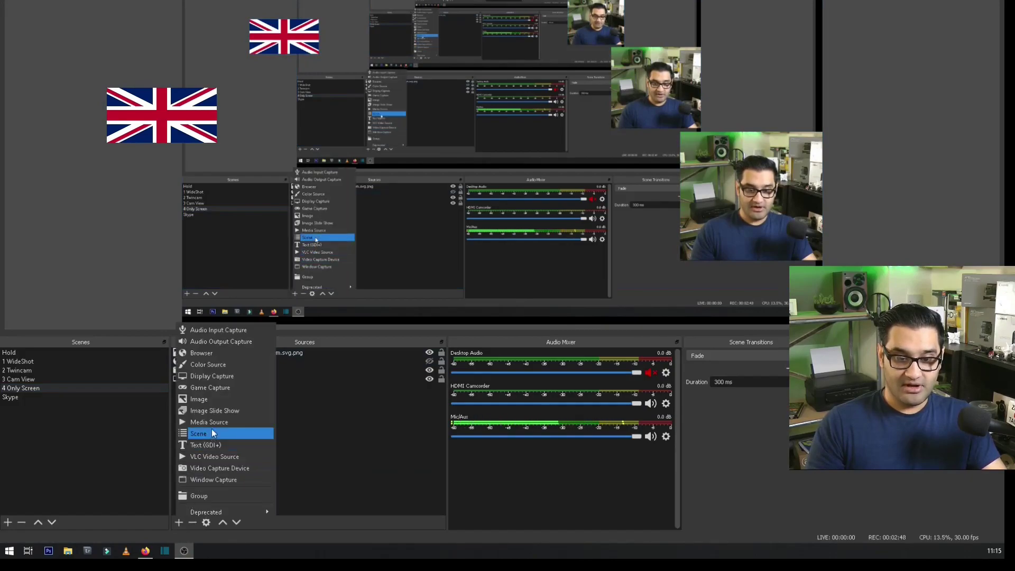
pyautogui.click(236, 356)
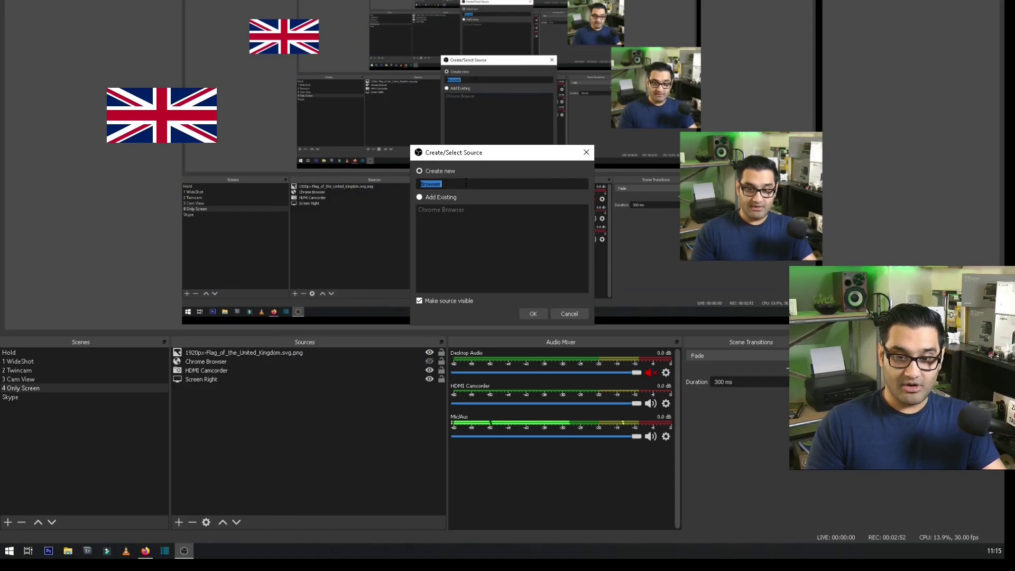
pyautogui.write('Americ')
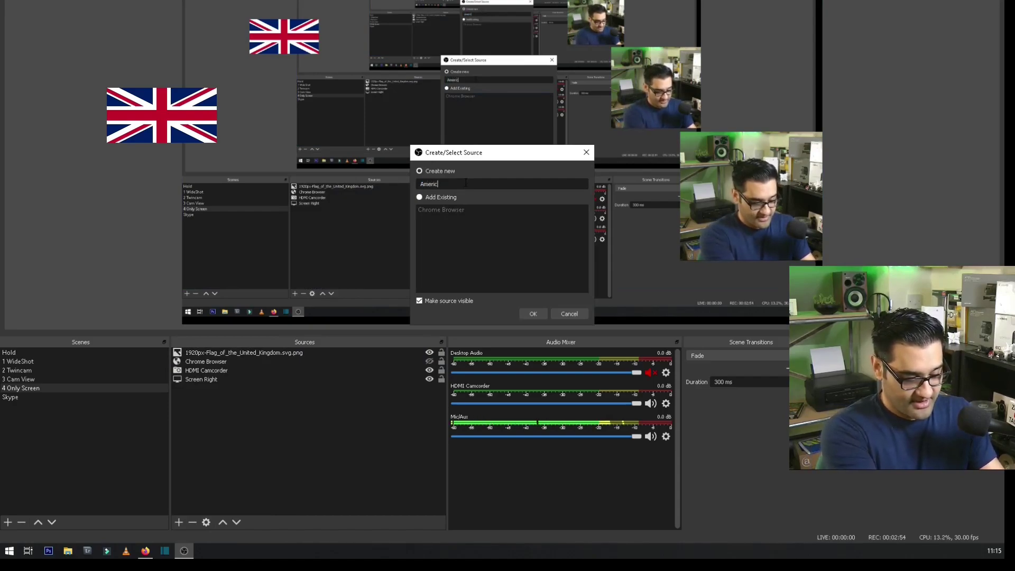
pyautogui.write('a Friend')
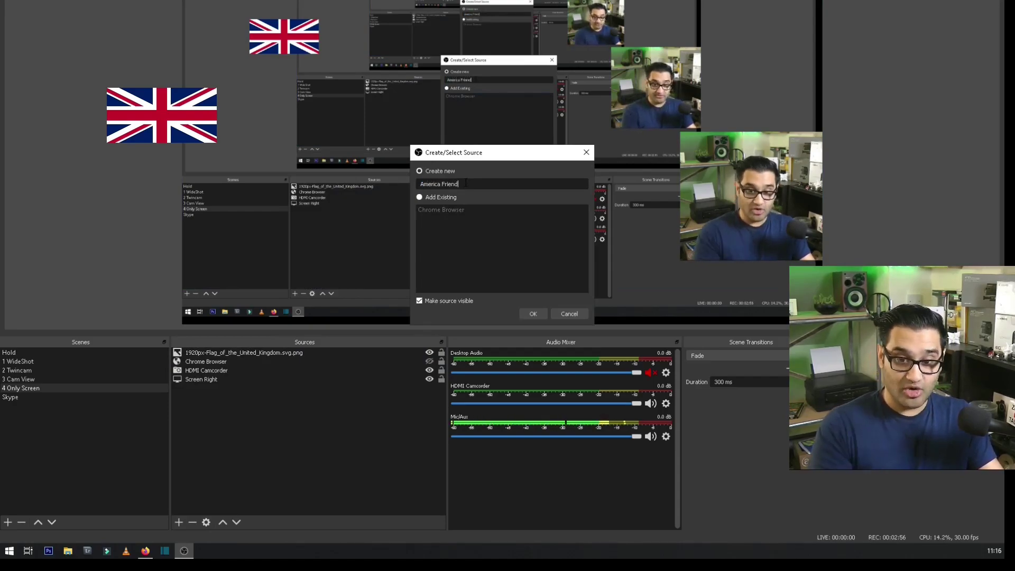
pyautogui.click(533, 313)
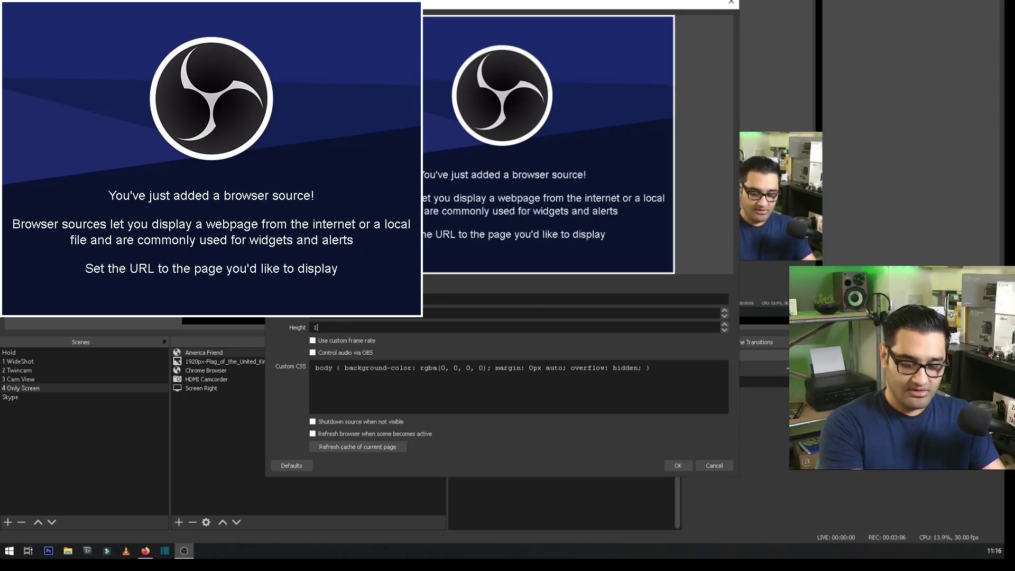
# Save the America Friend properties, then reopen them and apply the updated settings.
pyautogui.click(685, 466)
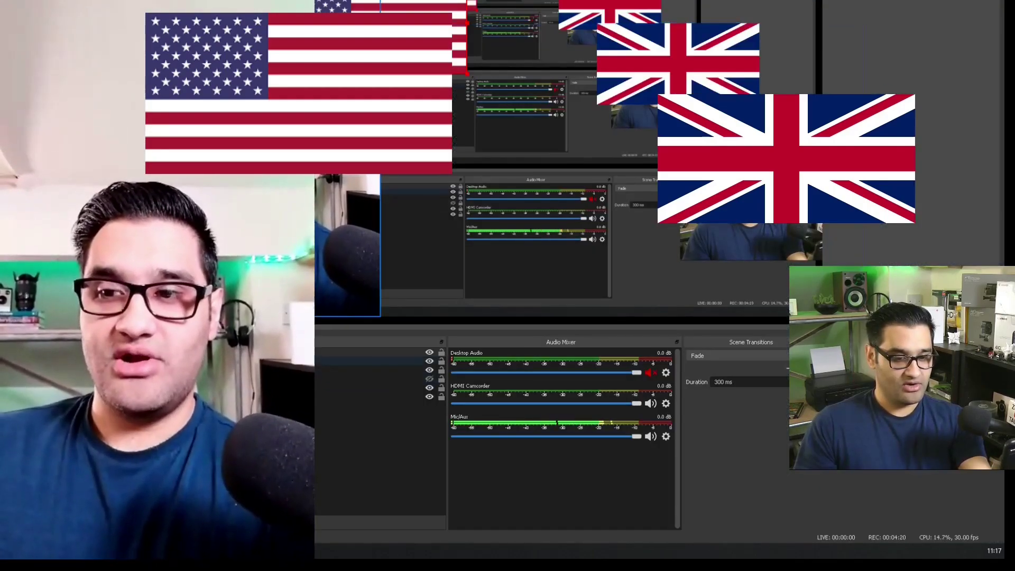
pyautogui.doubleClick(370, 361)
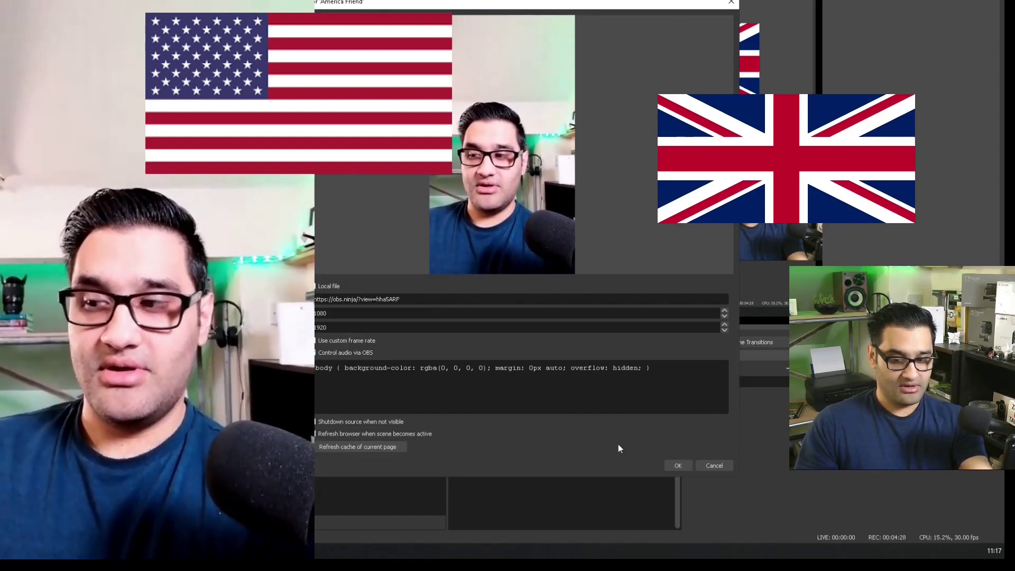
pyautogui.click(676, 465)
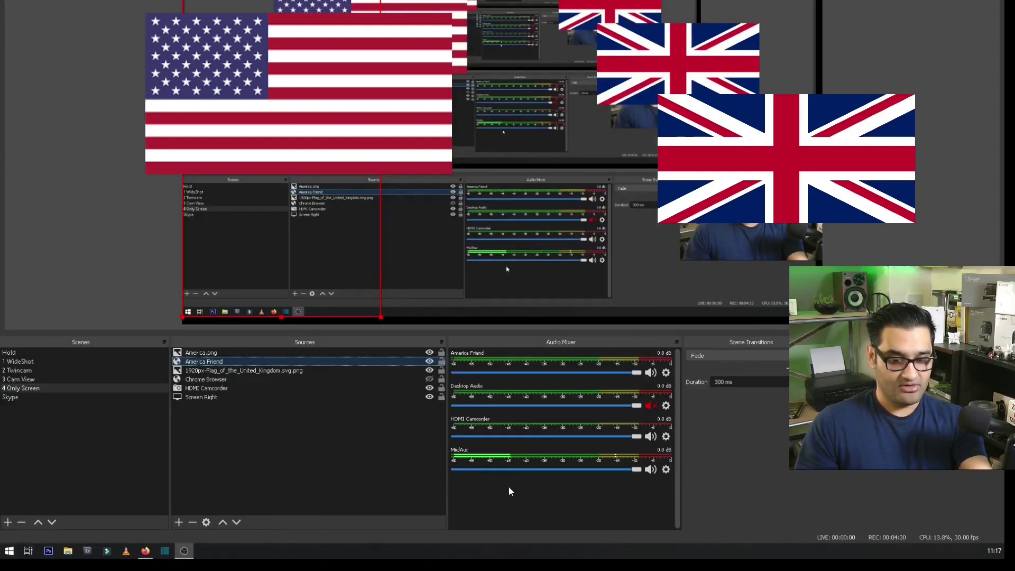